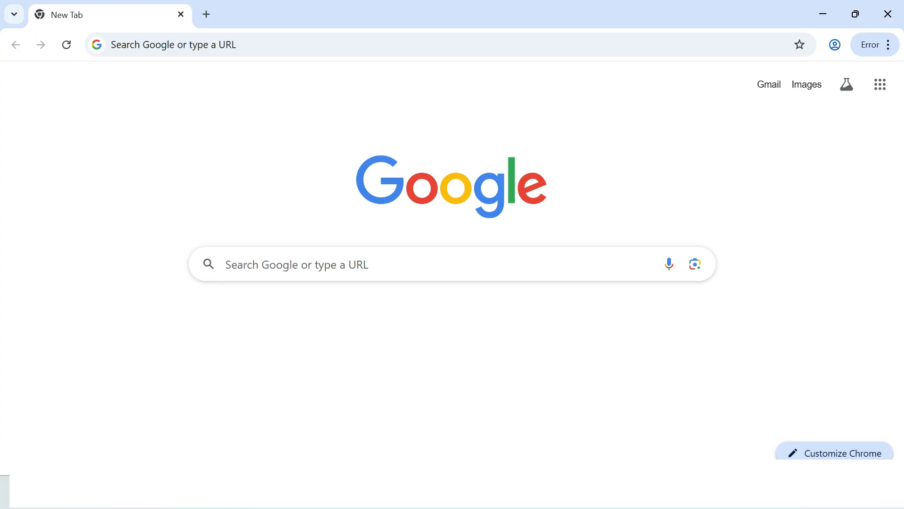
- Search Google for 'postgresql' and open the official postgresql.org result
{"action": "left_click", "coordinate": [224, 265]}
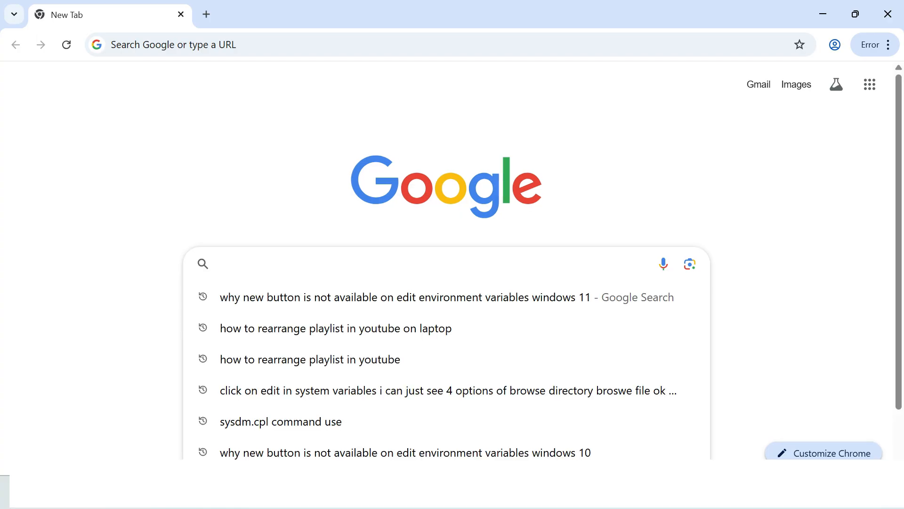
{"action": "type", "text": "postgresql"}
{"action": "key", "text": "Return"}
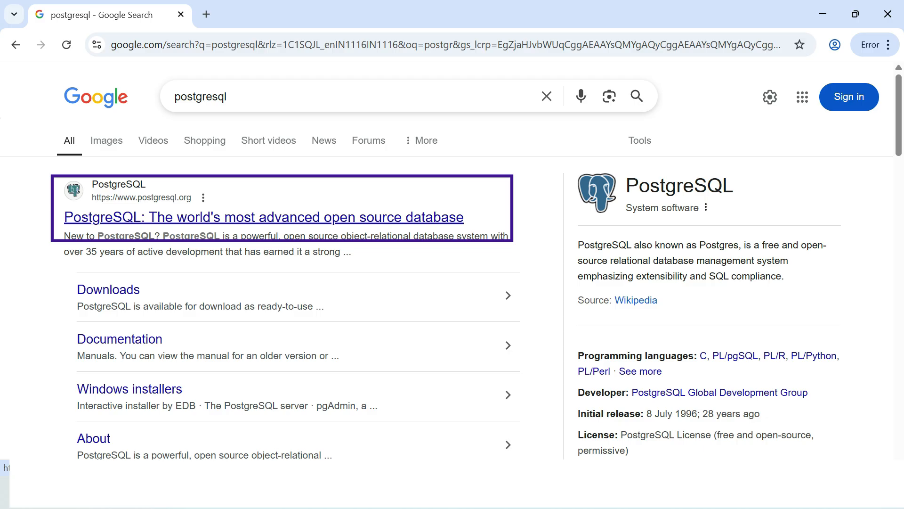
{"action": "key", "text": "Return"}
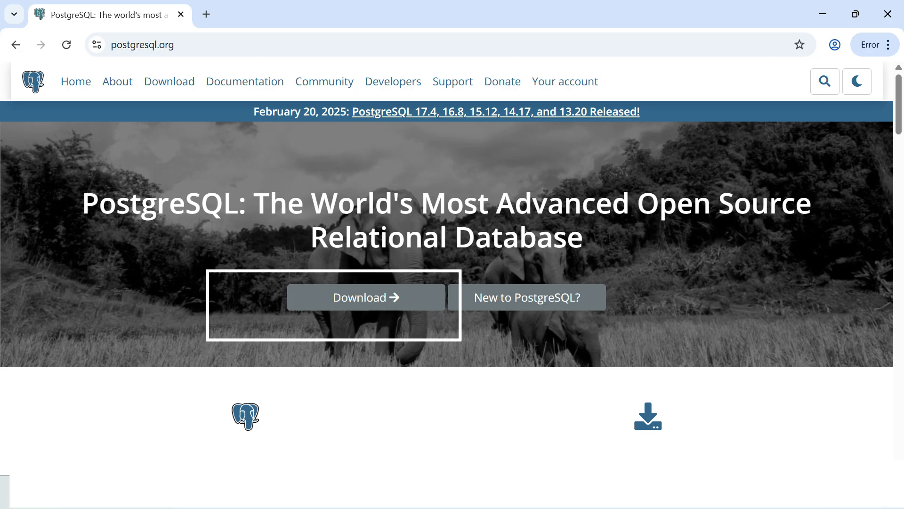
- Go to the postgresql.org Downloads page and pick Windows to reach the Windows installers
{"action": "left_click", "coordinate": [366, 297]}
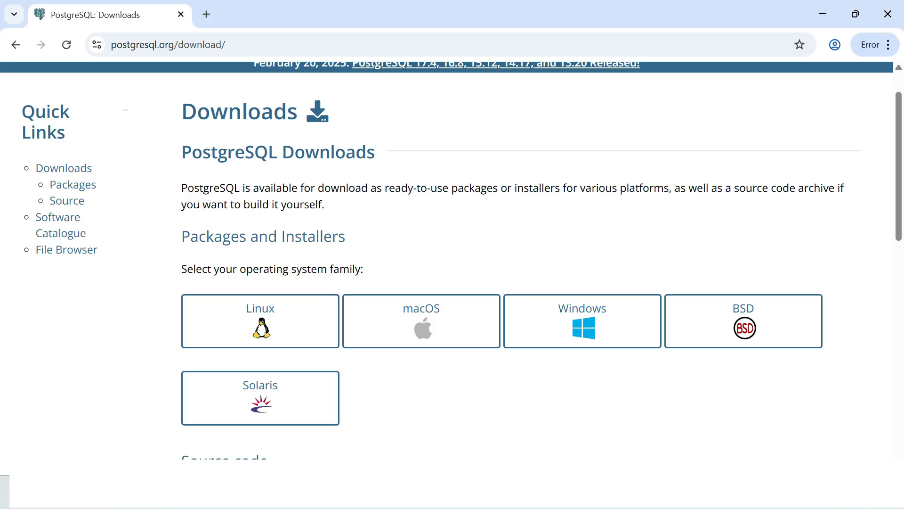
{"action": "left_click", "coordinate": [582, 322]}
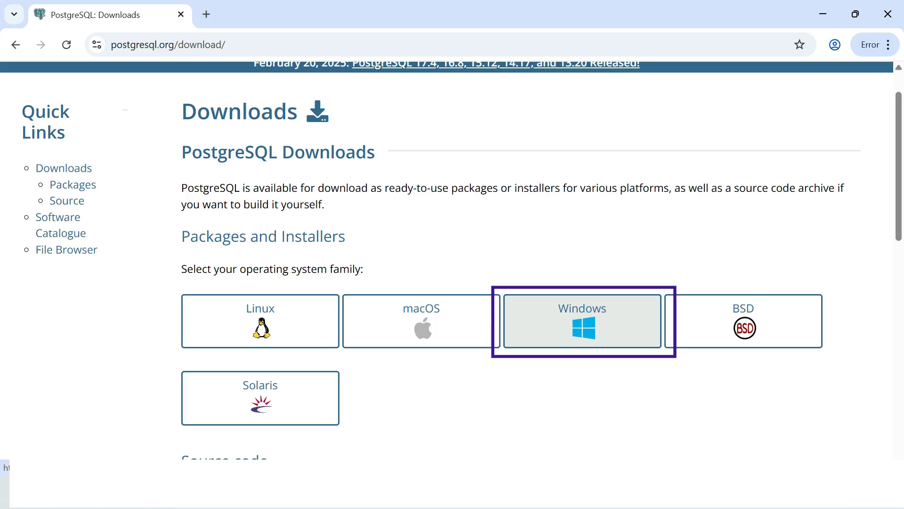
{"action": "left_click", "coordinate": [583, 322]}
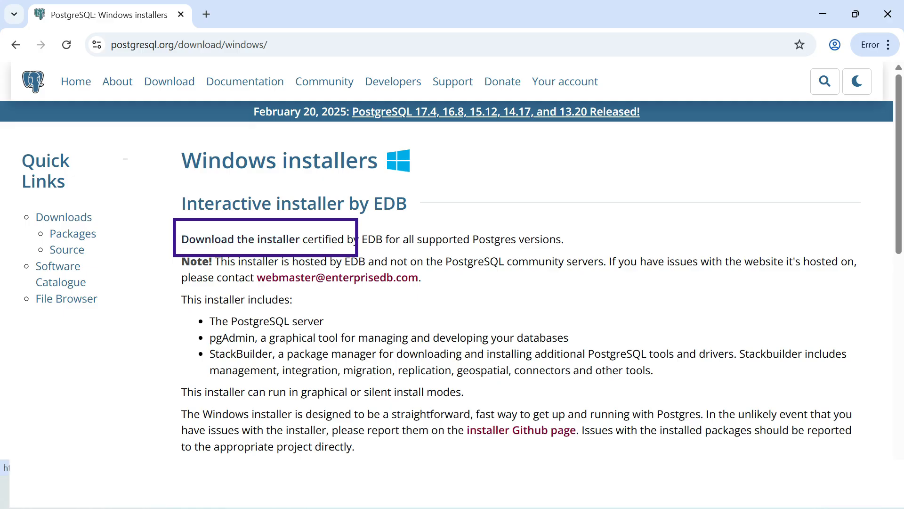
- On EDB's download page, get the PostgreSQL 17.4 Windows x86-64 installer and start its setup
{"action": "left_click", "coordinate": [241, 239]}
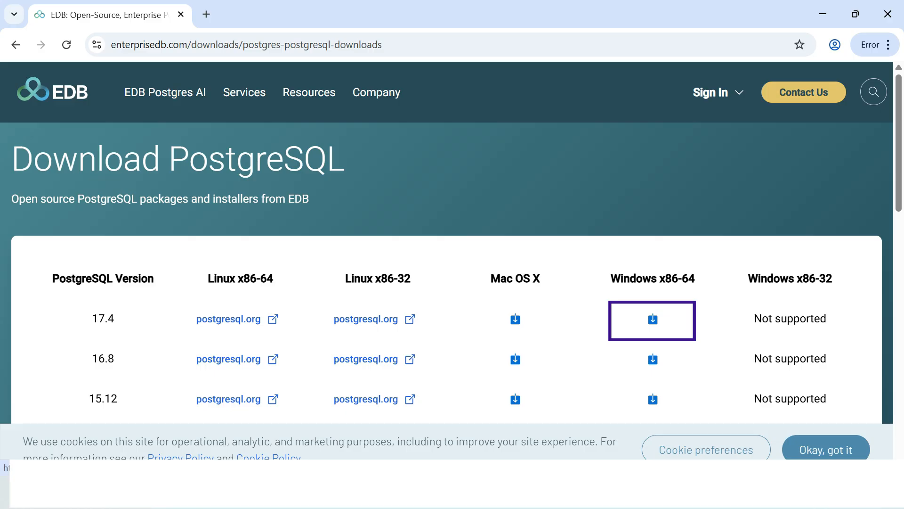
{"action": "left_click", "coordinate": [653, 320]}
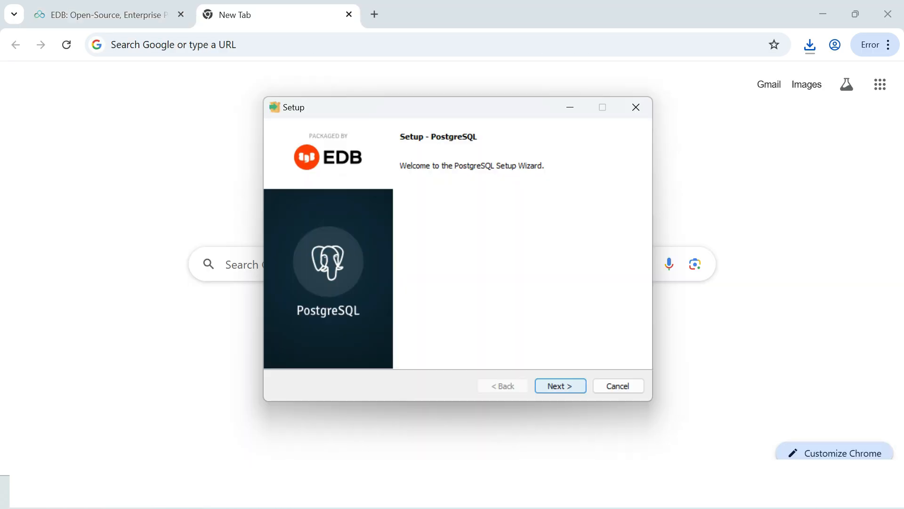
- Pass the welcome page and accept C:\Program Files\PostgreSQL\17 as the installation directory
{"action": "key", "text": "Return"}
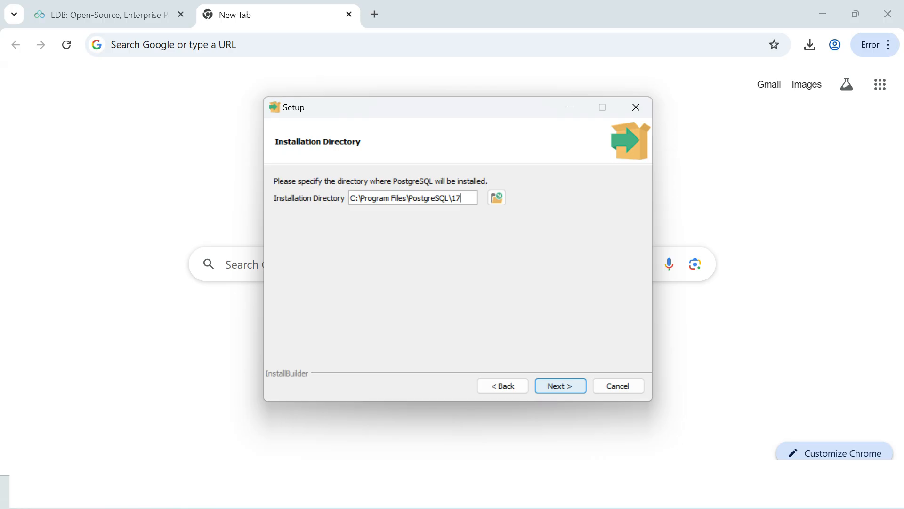
{"action": "left_click", "coordinate": [561, 385]}
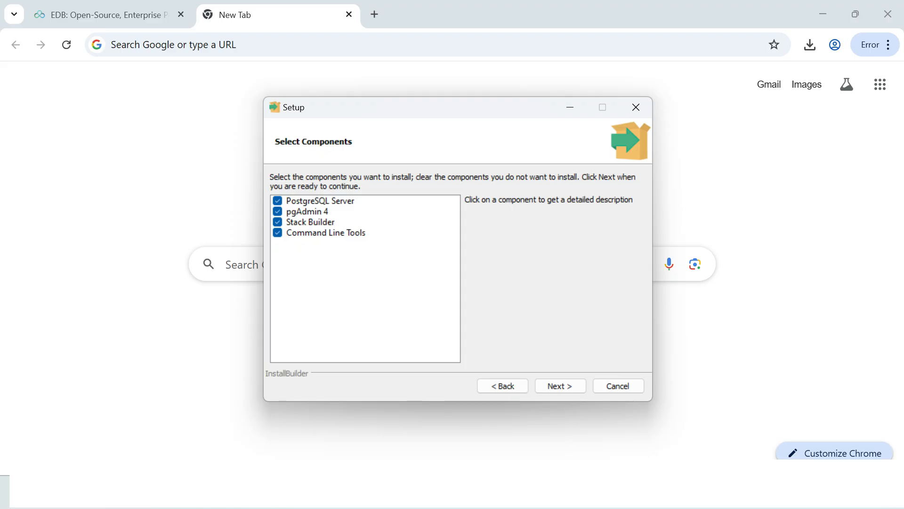
- Keep all four components and the default data directory, then enter and confirm the superuser password
{"action": "left_click", "coordinate": [560, 386]}
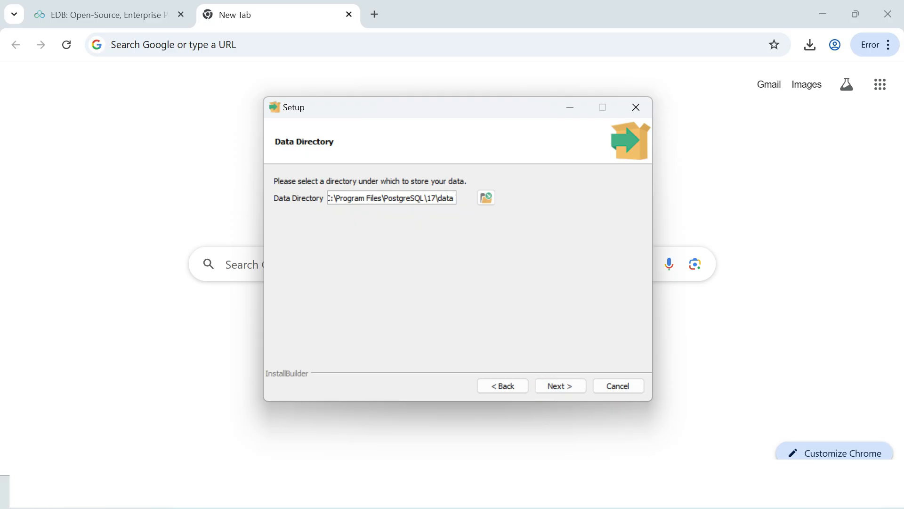
{"action": "left_click", "coordinate": [560, 386]}
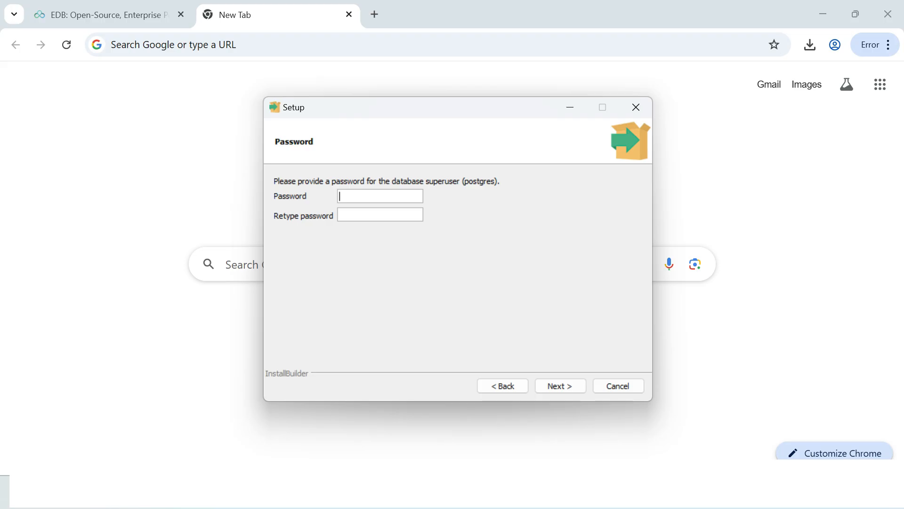
{"action": "type", "text": "1234567"}
{"action": "key", "text": "Tab"}
{"action": "type", "text": "1234567"}
{"action": "key", "text": "Return"}
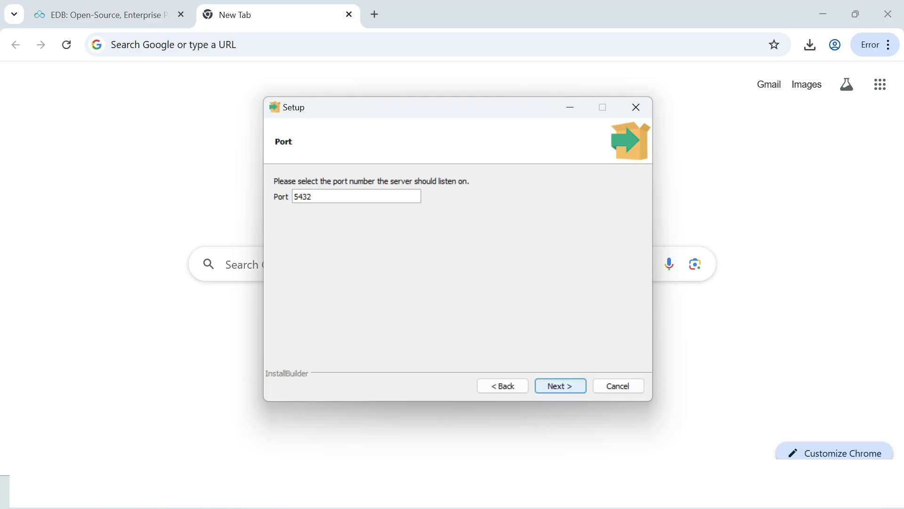
- Keep port 5432 and the default locale, pass the summary, and install PostgreSQL 17
{"action": "left_click", "coordinate": [560, 386]}
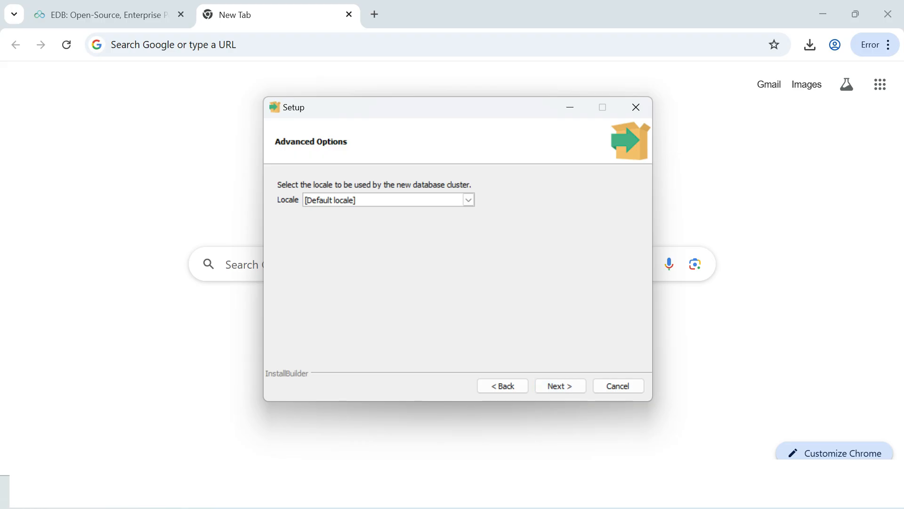
{"action": "left_click", "coordinate": [469, 199]}
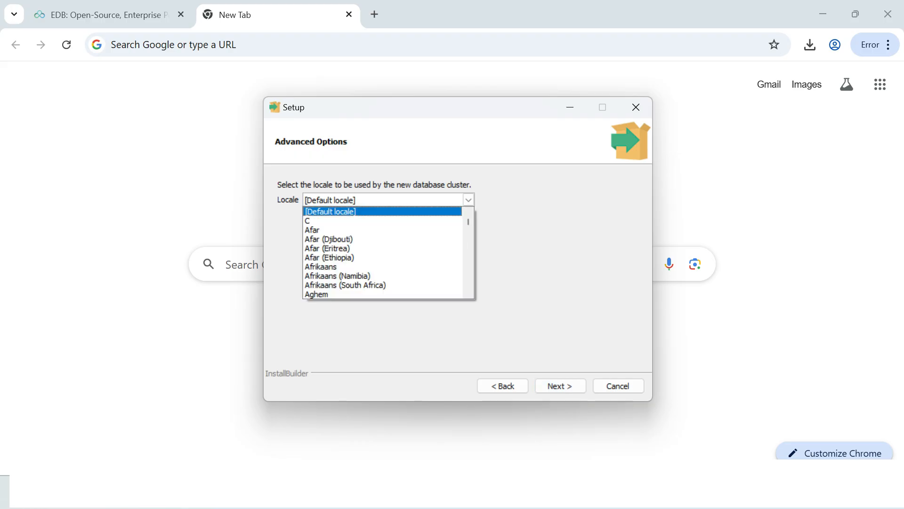
{"action": "left_click", "coordinate": [383, 212]}
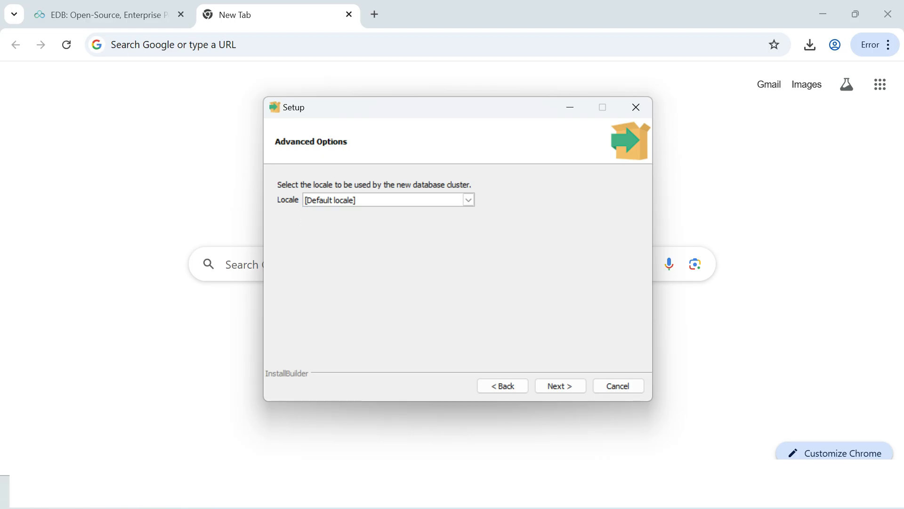
{"action": "key", "text": "Tab"}
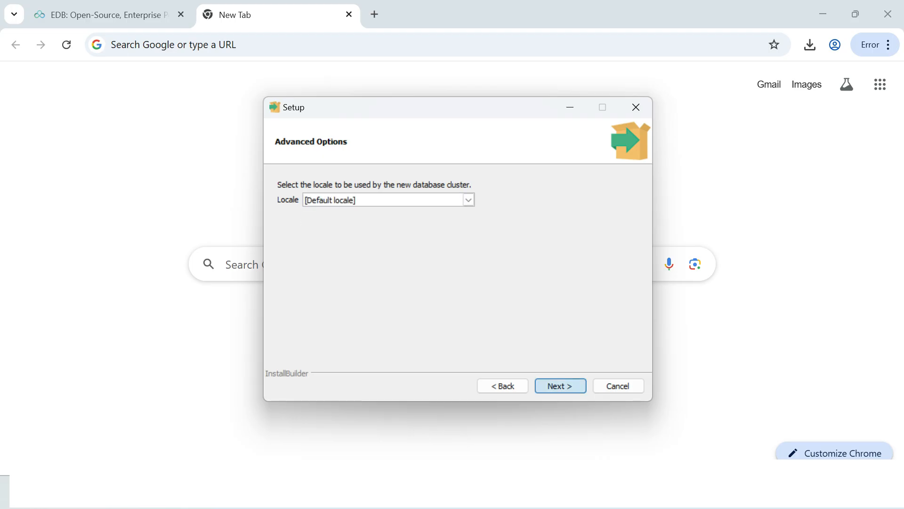
{"action": "key", "text": "Return"}
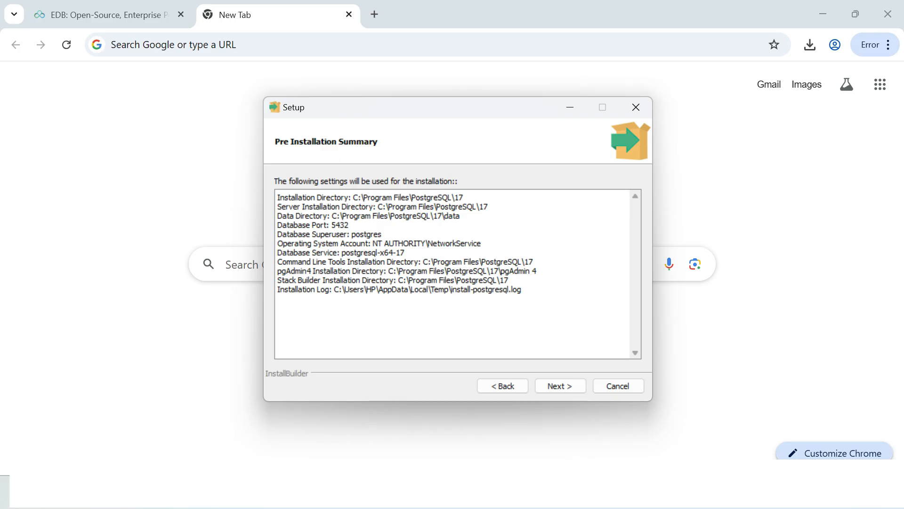
{"action": "key", "text": "Return"}
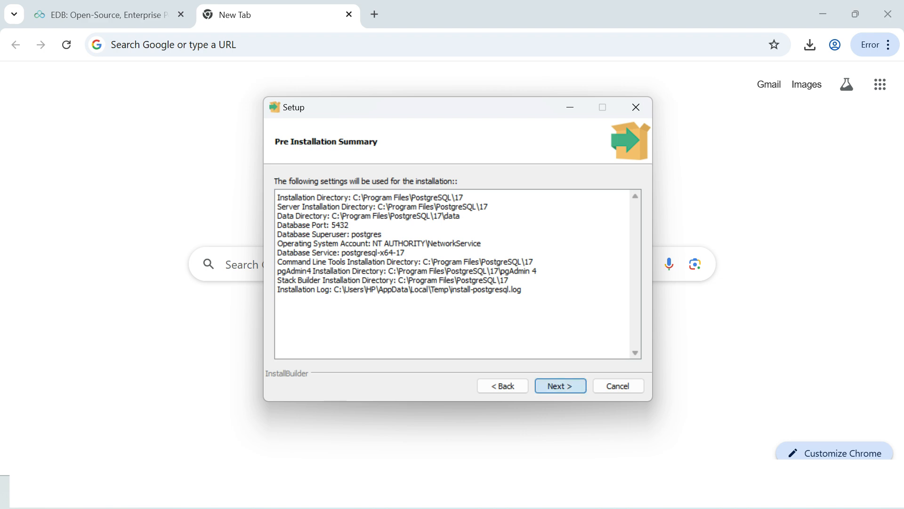
{"action": "key", "text": "Return"}
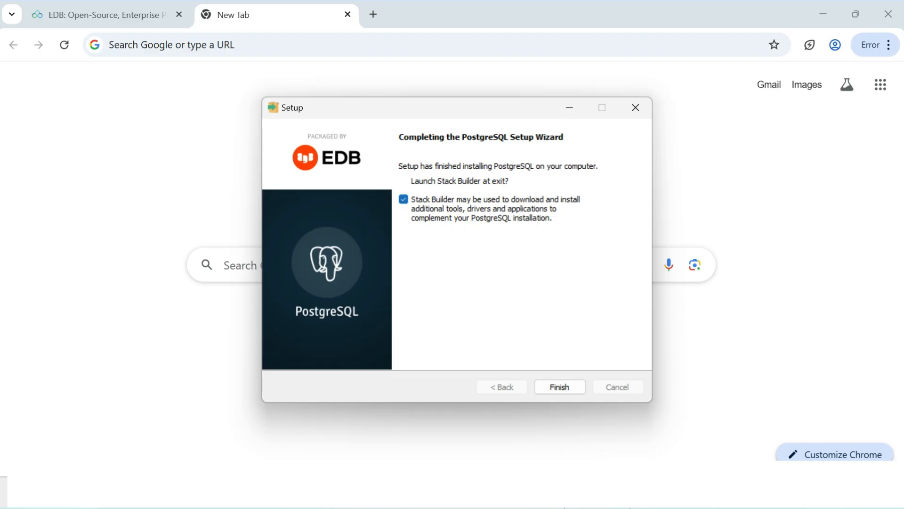
- Finish setup, then cancel the Stack Builder wizard and confirm exiting it
{"action": "key", "text": "Return"}
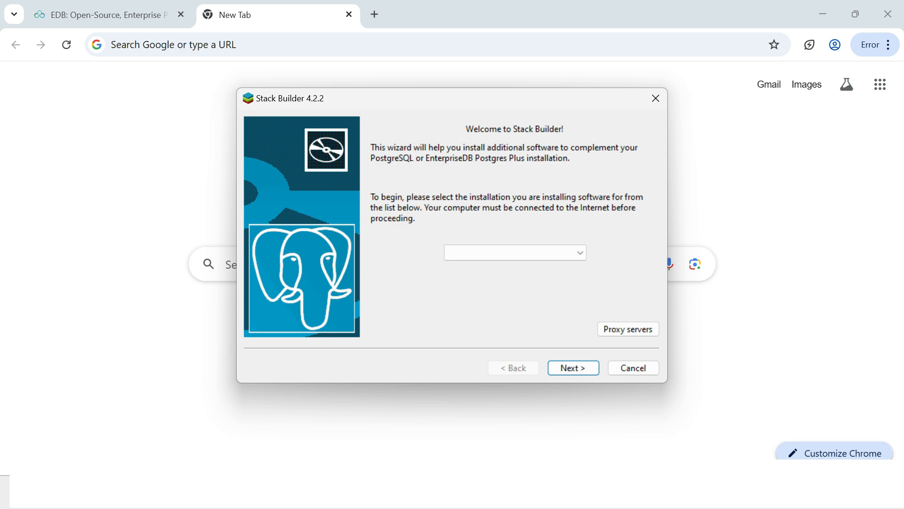
{"action": "left_click", "coordinate": [634, 368]}
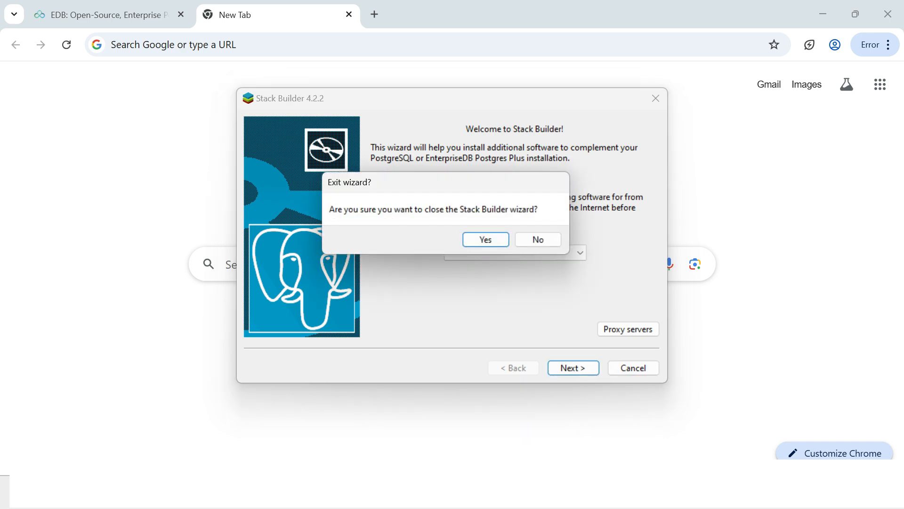
{"action": "left_click", "coordinate": [484, 238]}
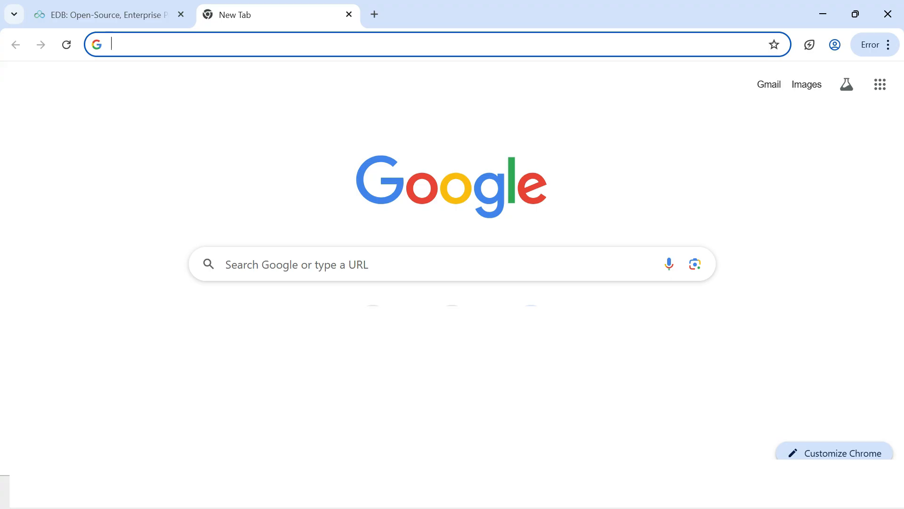
- Search Windows for 'pgadmin' and launch pgAdmin 4 from the best match
{"action": "key", "text": "super+s"}
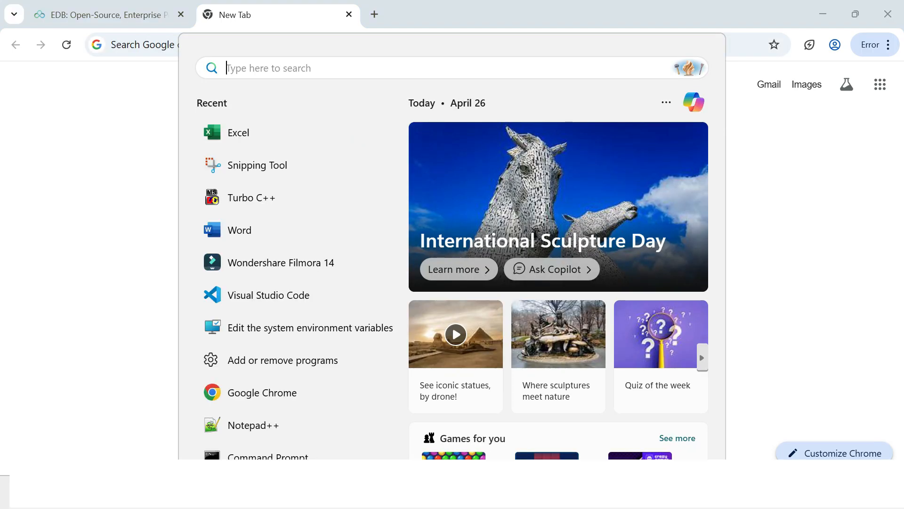
{"action": "type", "text": "pgadmin"}
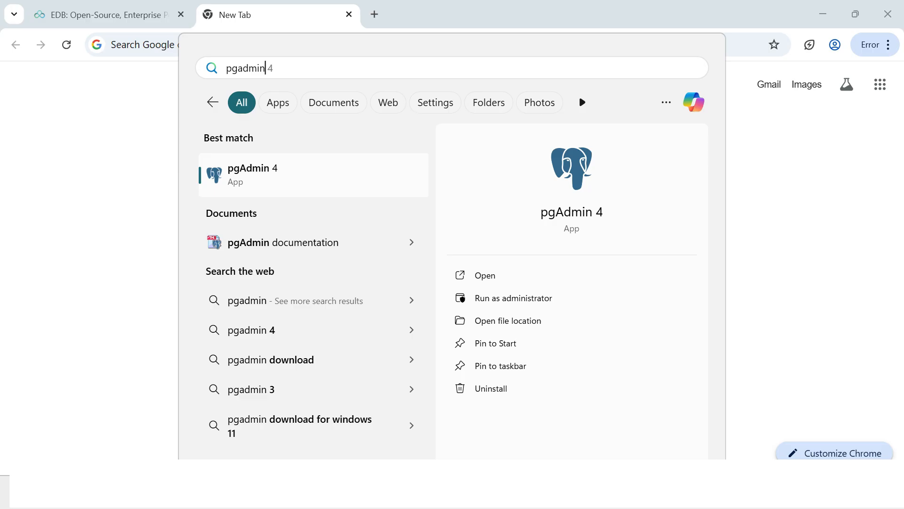
{"action": "key", "text": "Return"}
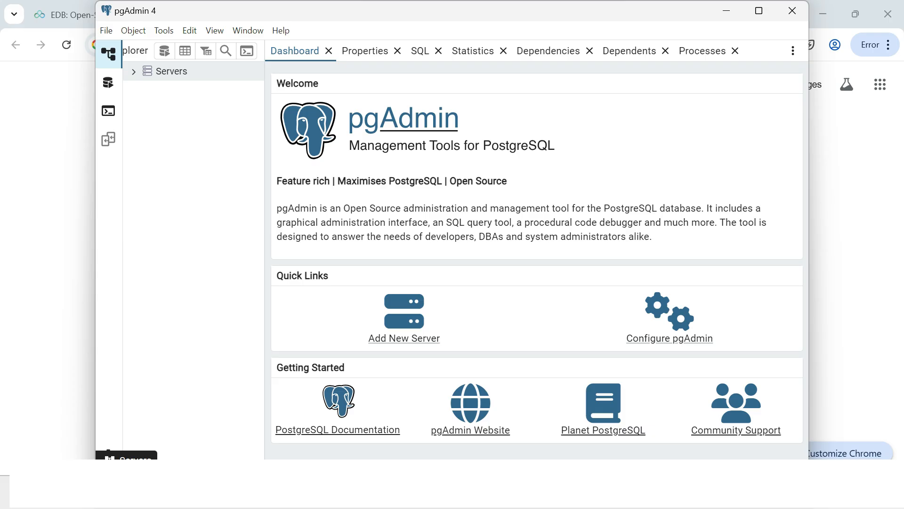
- Connect to the PostgreSQL 17 server with the postgres password, ticking Save Password
{"action": "left_click", "coordinate": [134, 71]}
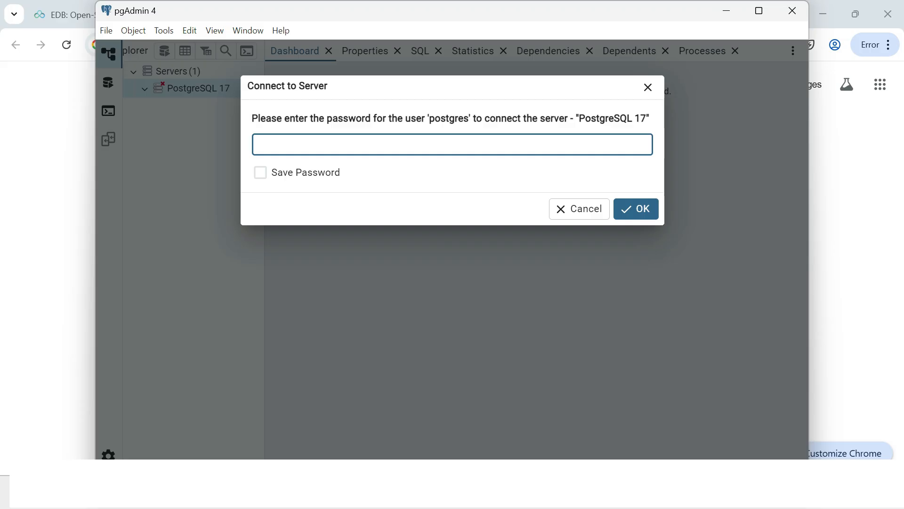
{"action": "type", "text": "postgre"}
{"action": "key", "text": "Tab"}
{"action": "key", "text": "space"}
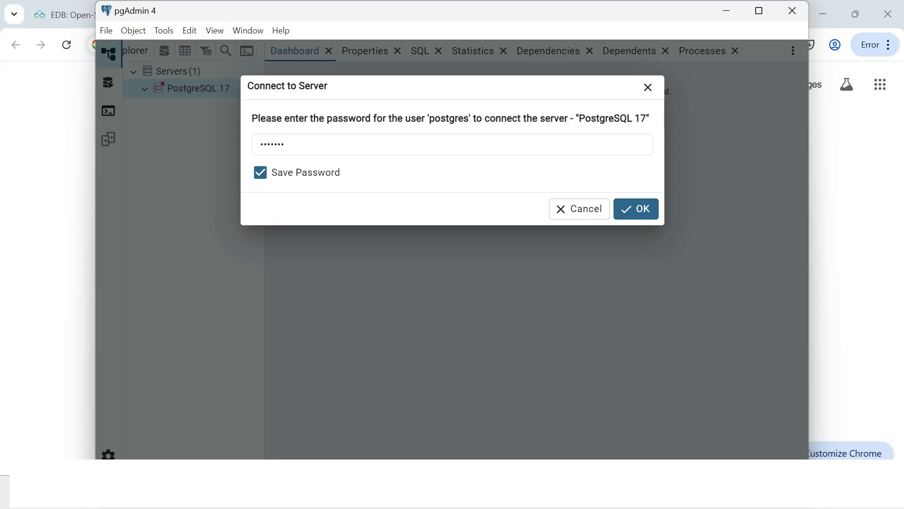
{"action": "key", "text": "Return"}
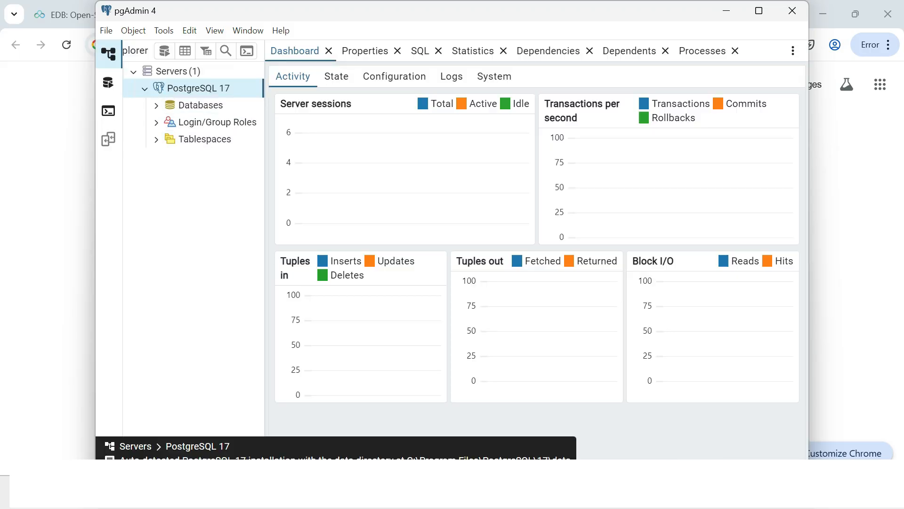
- Expand Databases > postgres > Schemas > public and show Create > Table... on Tables
{"action": "left_click", "coordinate": [156, 105]}
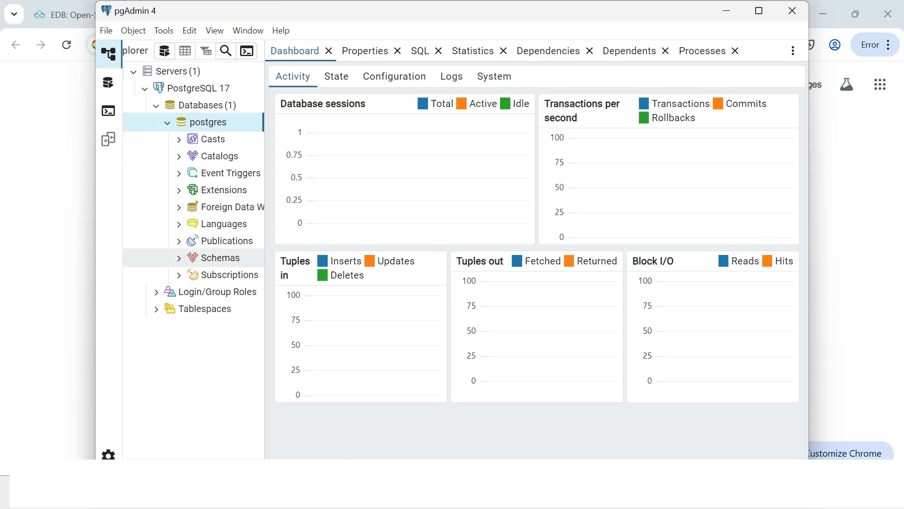
{"action": "left_click", "coordinate": [179, 258]}
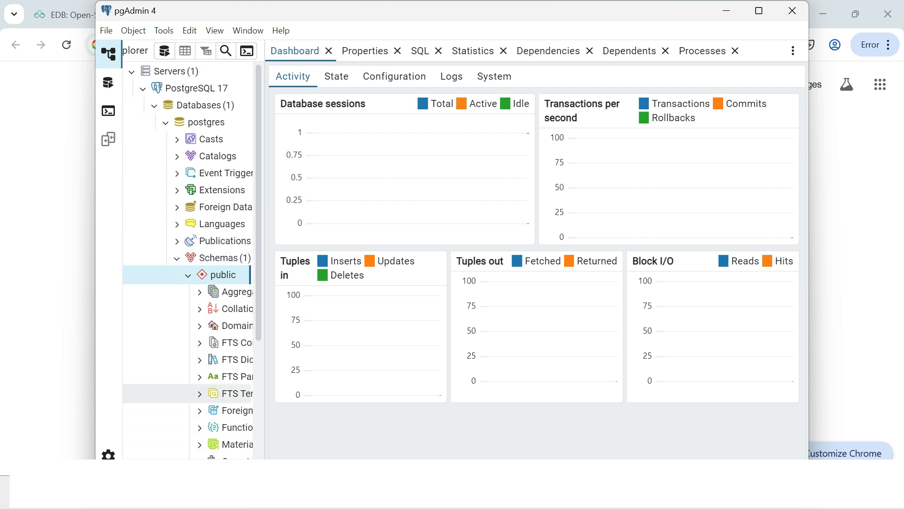
{"action": "scroll", "coordinate": [207, 390], "scroll_direction": "down", "scroll_amount": 5}
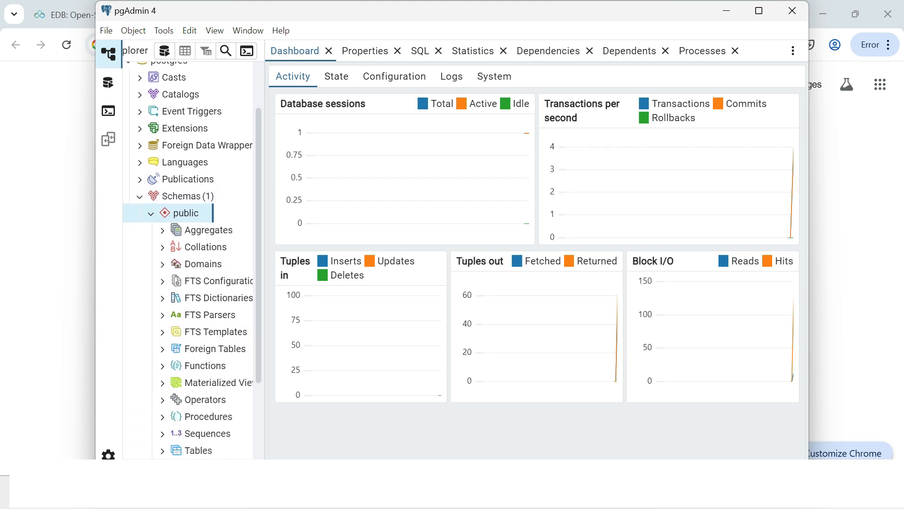
{"action": "left_click", "coordinate": [194, 388]}
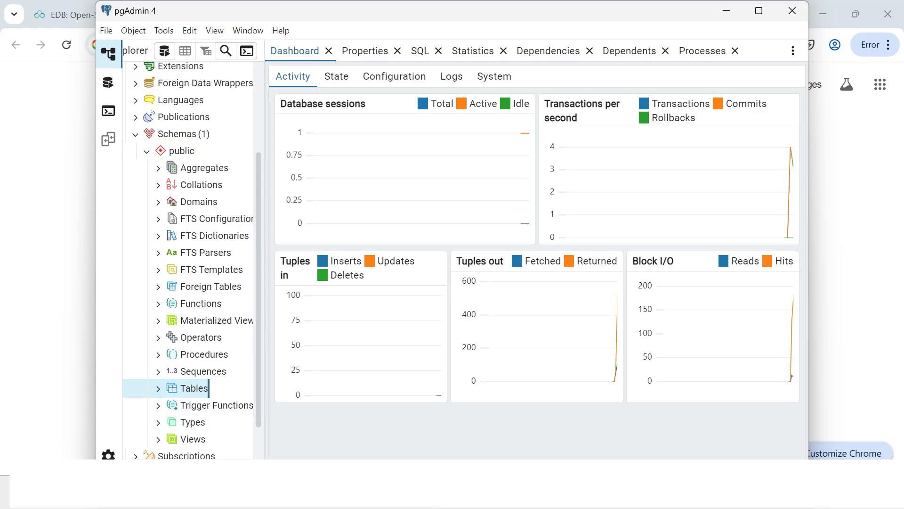
{"action": "right_click", "coordinate": [209, 388]}
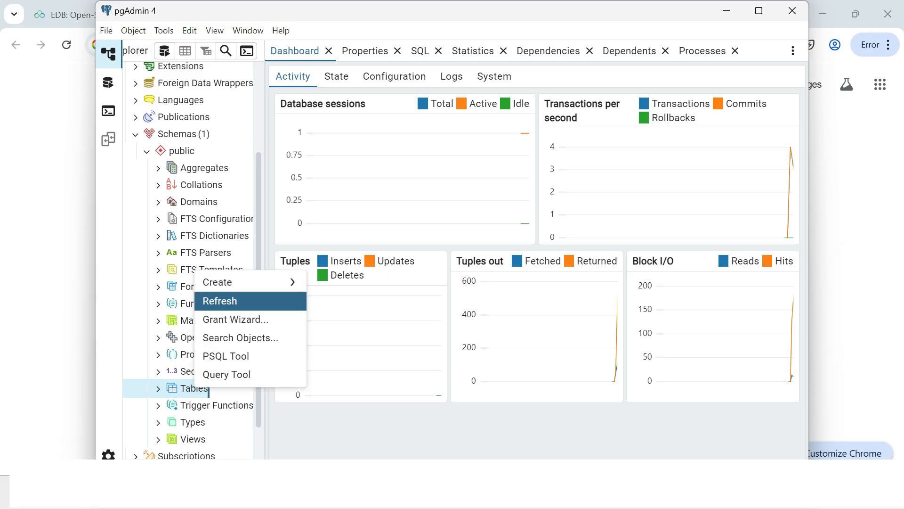
{"action": "mouse_move", "coordinate": [249, 282]}
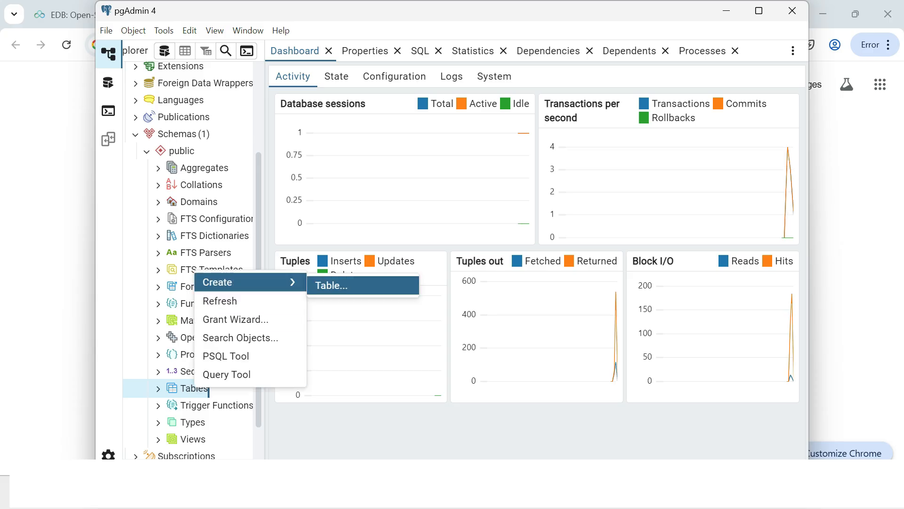